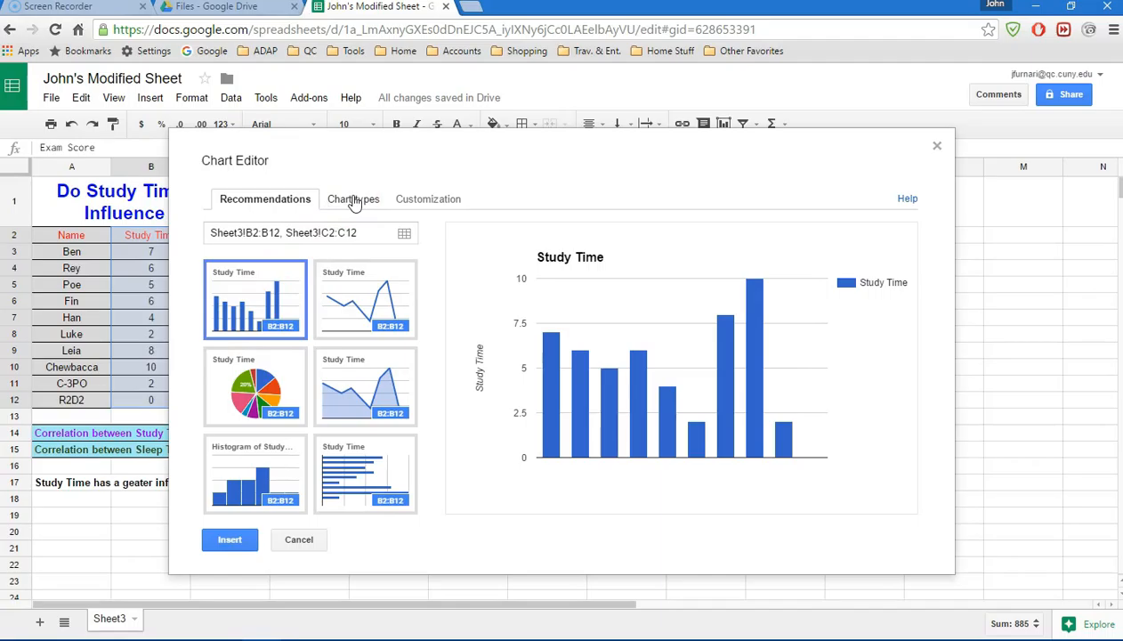
- Insert a scatter chart of Study Time against Exam Score, then shrink and place it beside the data table over columns E to H
{"action": "left_click", "coordinate": [358, 201]}
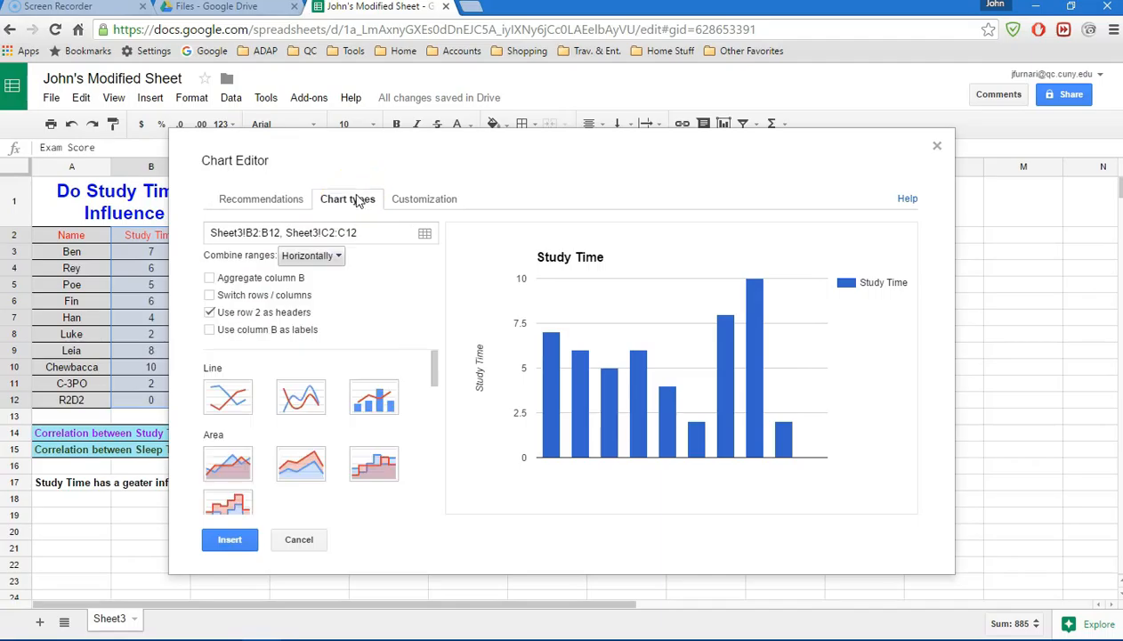
{"action": "left_click_drag", "start_coordinate": [437, 360], "coordinate": [436, 438]}
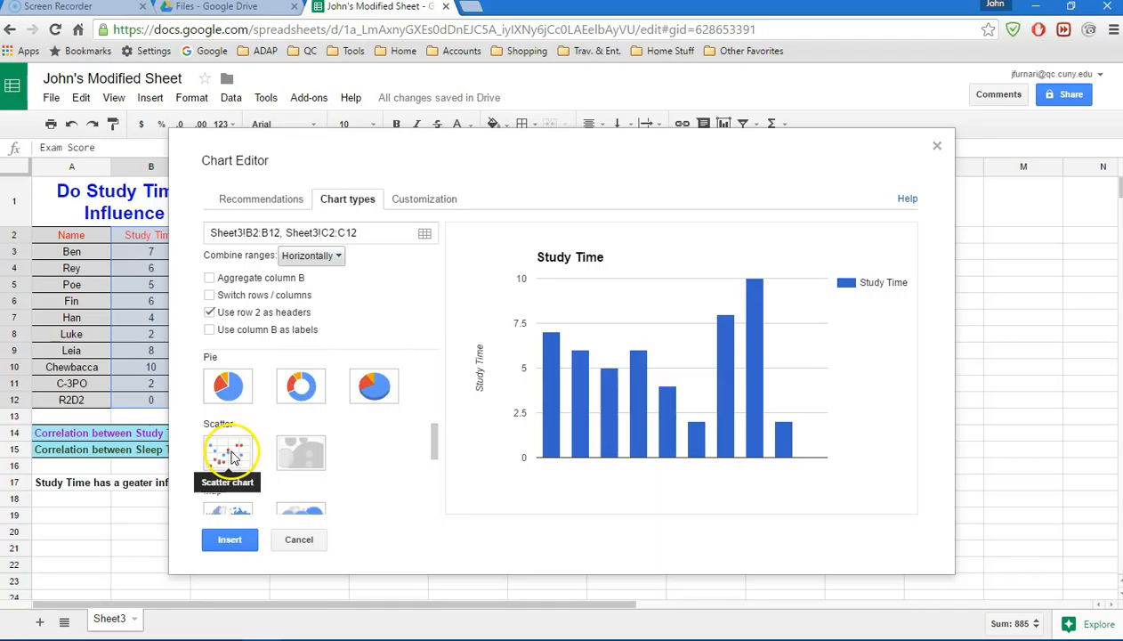
{"action": "left_click", "coordinate": [232, 456]}
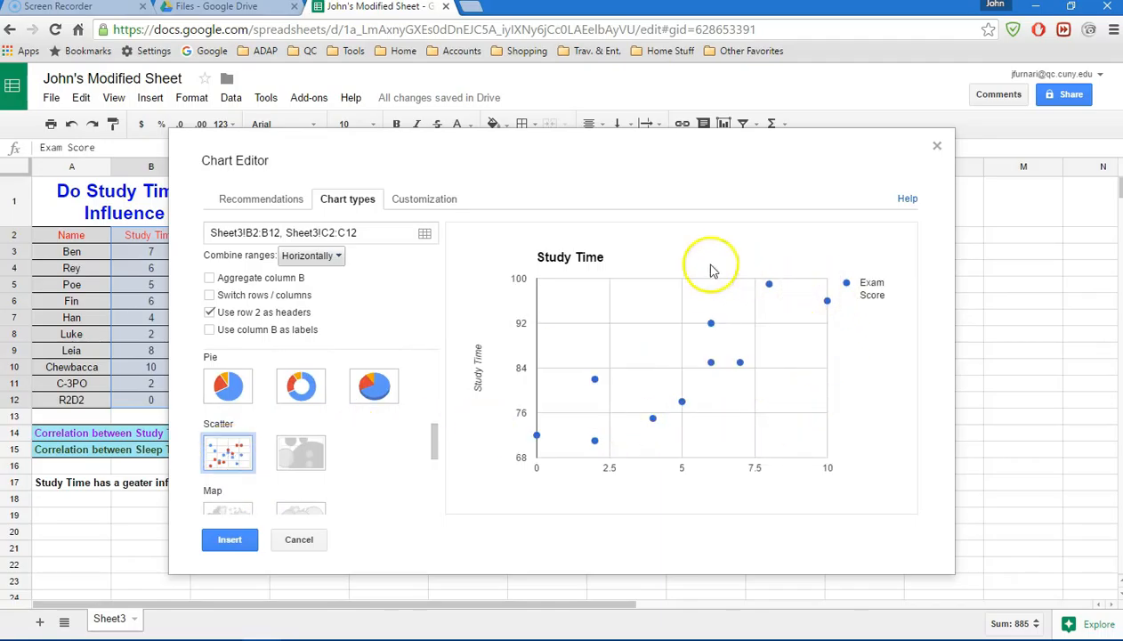
{"action": "left_click", "coordinate": [230, 540]}
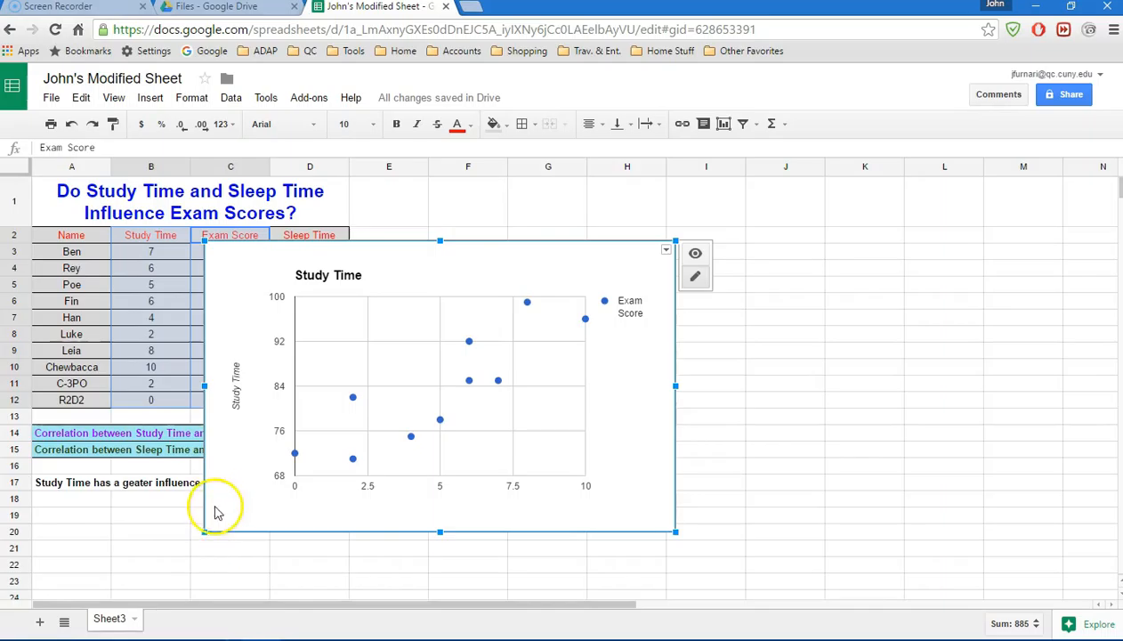
{"action": "left_click_drag", "start_coordinate": [206, 530], "coordinate": [362, 452]}
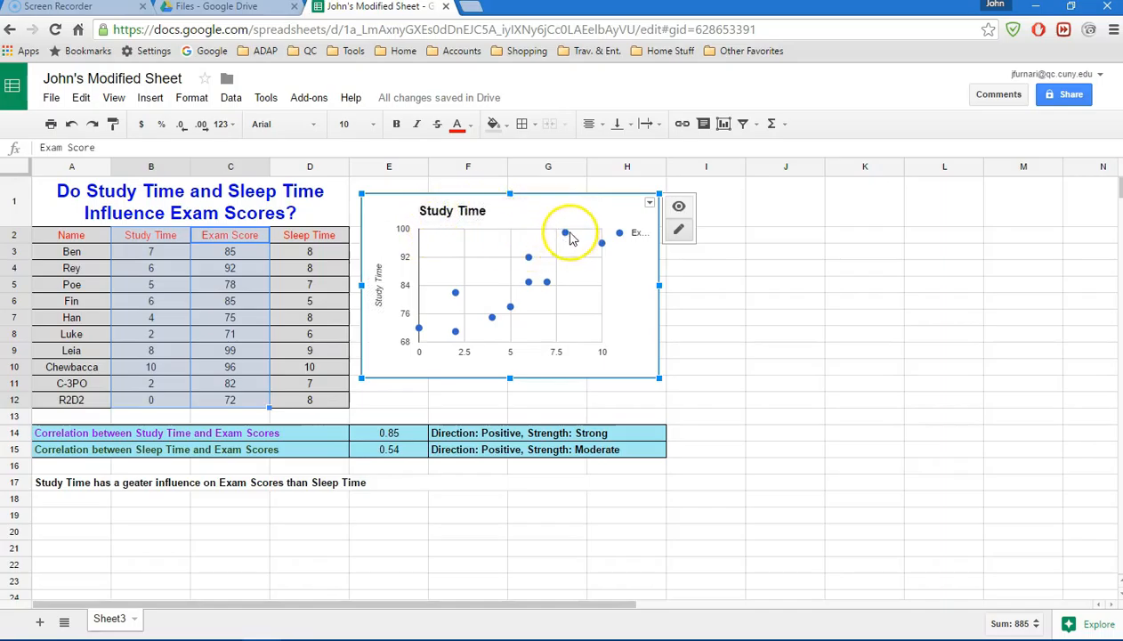
- In the chart's advanced editing options, set the chart title to "Study Time and Exam Scores" and the legend to None
{"action": "right_click", "coordinate": [636, 277]}
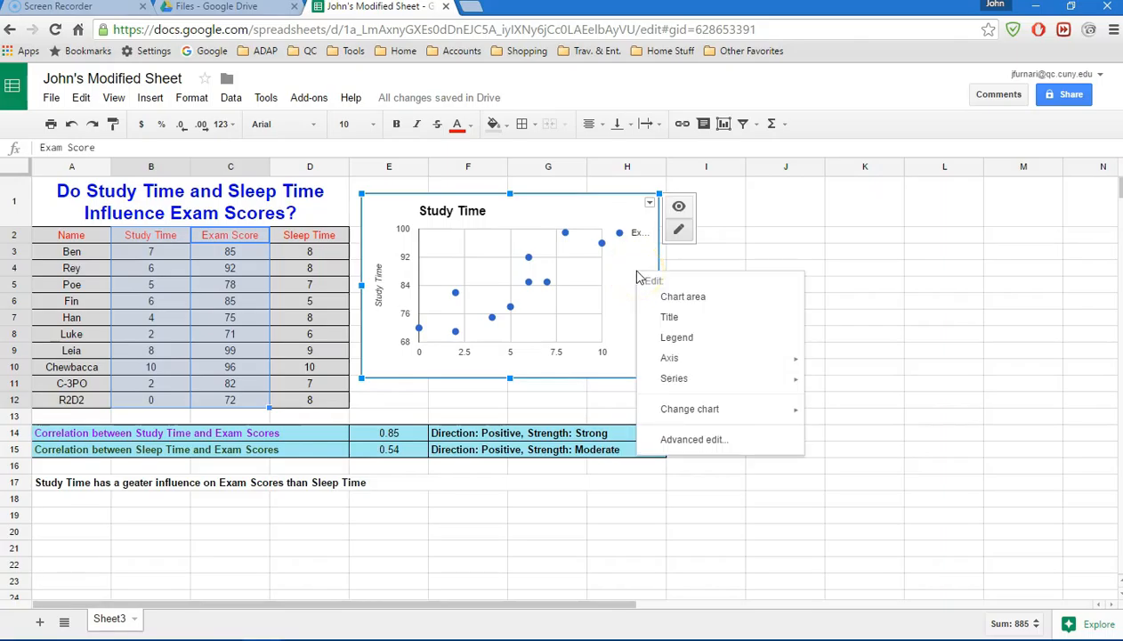
{"action": "left_click", "coordinate": [693, 439]}
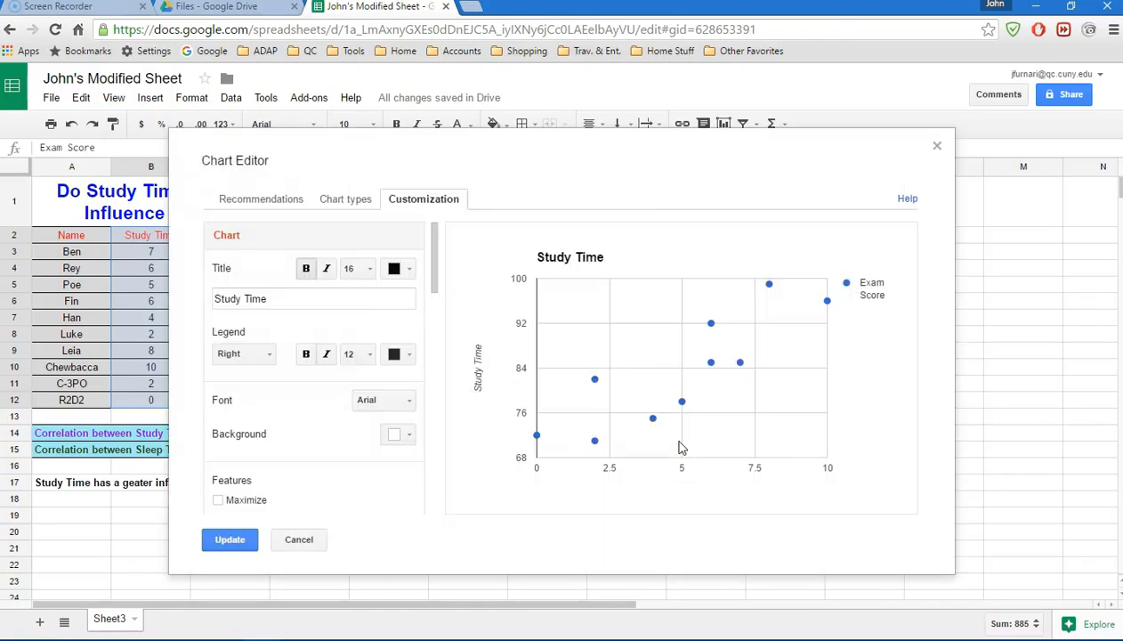
{"action": "left_click", "coordinate": [681, 433]}
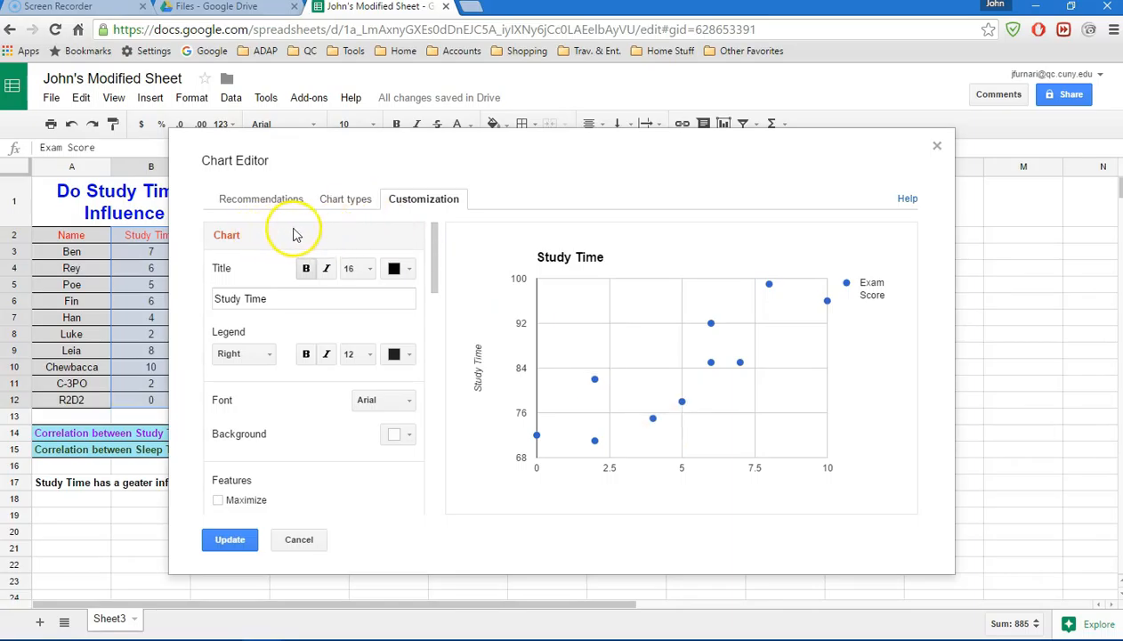
{"action": "mouse_move", "coordinate": [433, 231]}
{"action": "left_mouse_down"}
{"action": "mouse_move", "coordinate": [446, 463]}
{"action": "mouse_move", "coordinate": [434, 216]}
{"action": "left_mouse_up"}
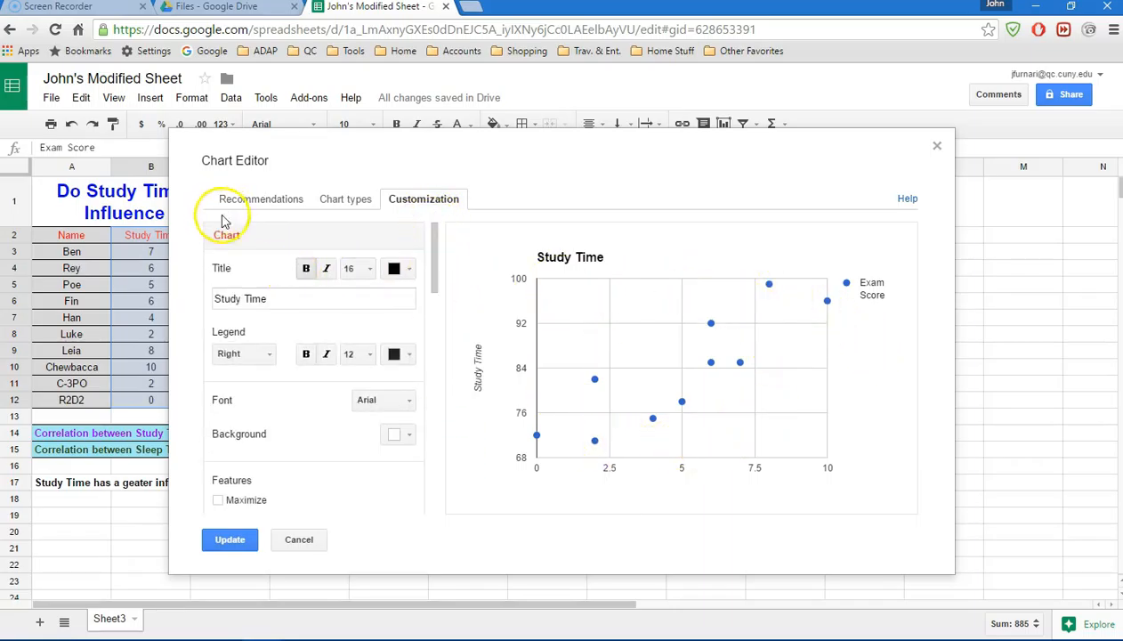
{"action": "left_click", "coordinate": [265, 300]}
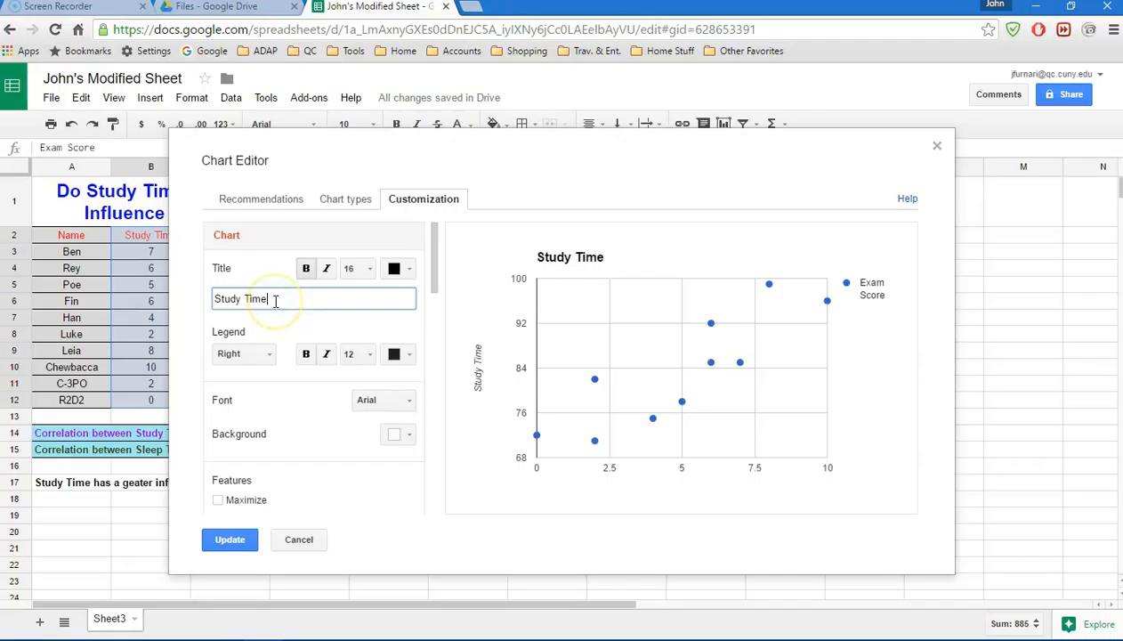
{"action": "left_click", "coordinate": [276, 302]}
{"action": "type", "text": "and Exam Scores"}
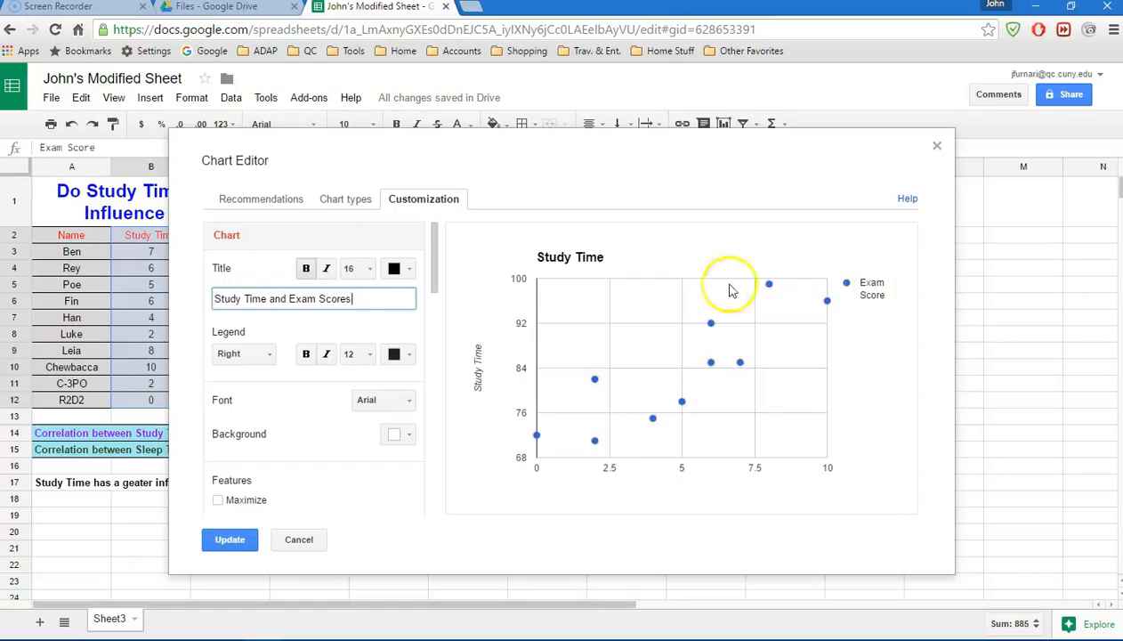
{"action": "left_click", "coordinate": [269, 355]}
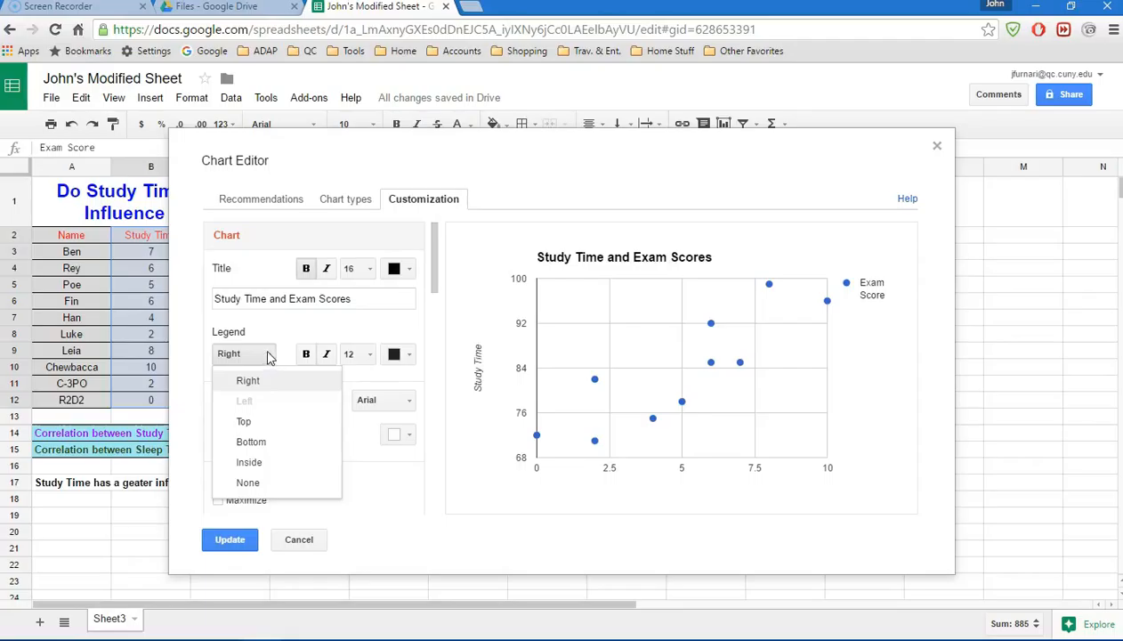
{"action": "left_click", "coordinate": [249, 483]}
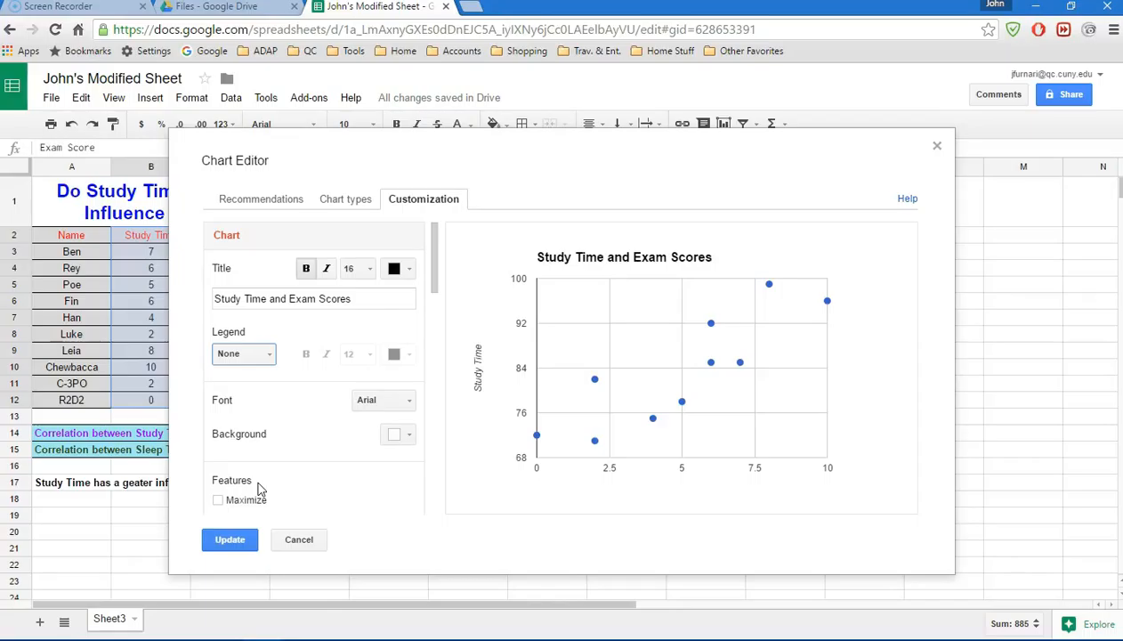
- Colour the chart title blue and set the chart background to light gray 1
{"action": "left_click", "coordinate": [411, 270]}
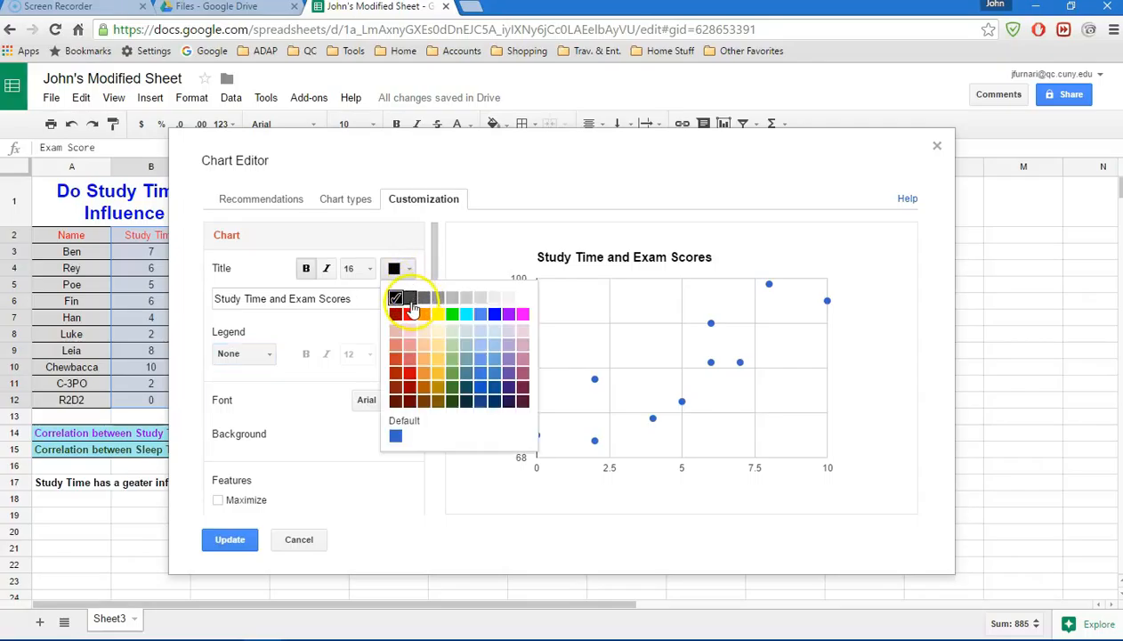
{"action": "left_click", "coordinate": [495, 315]}
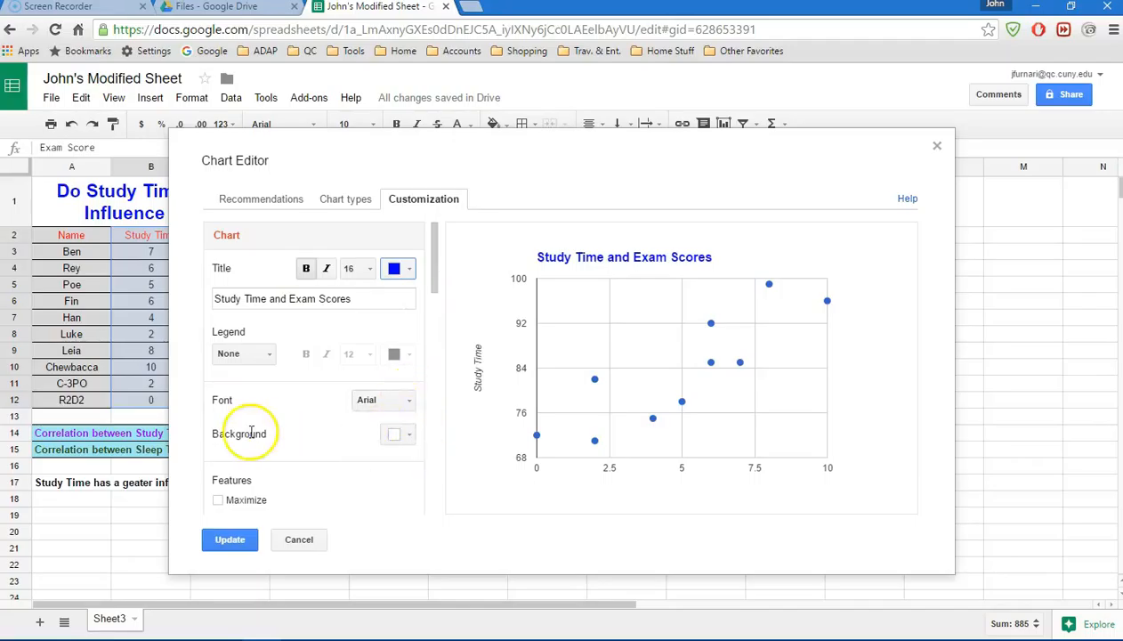
{"action": "left_click", "coordinate": [409, 435]}
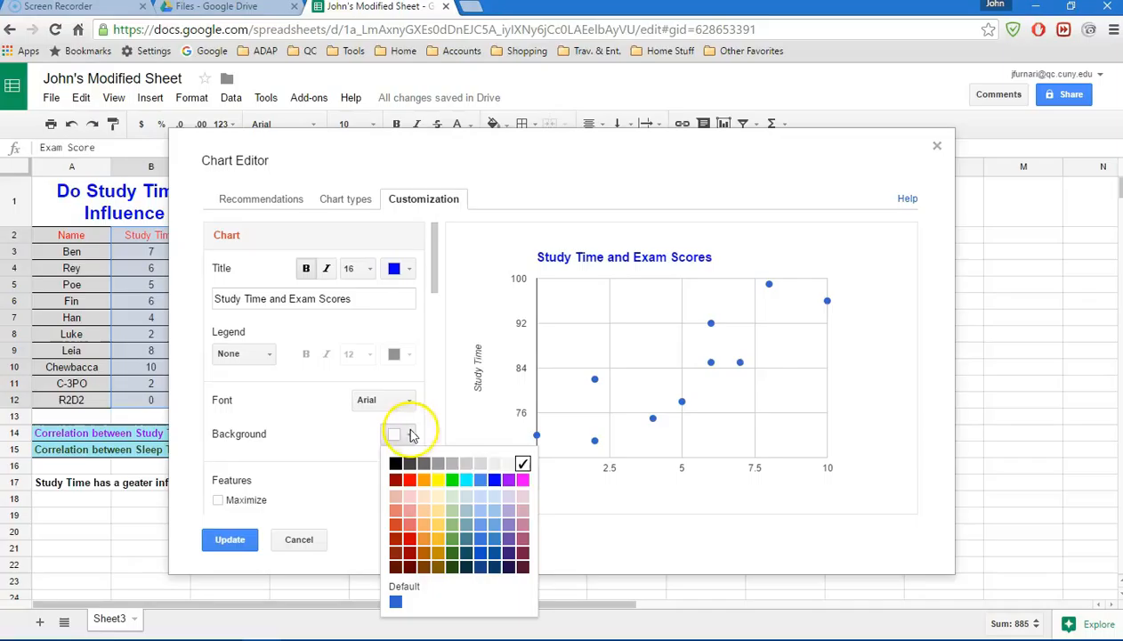
{"action": "left_click", "coordinate": [481, 464]}
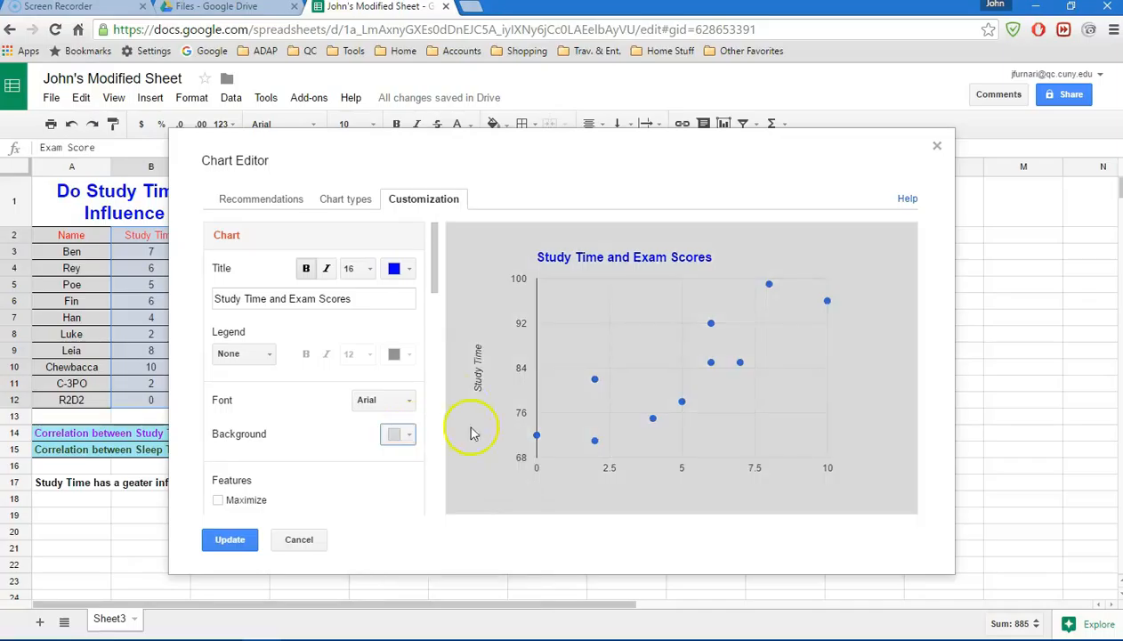
- Give the horizontal axis the title "Study Time" and colour it purple
{"action": "scroll", "coordinate": [436, 247], "scroll_direction": "down", "scroll_amount": 1}
{"action": "left_click_drag", "start_coordinate": [436, 248], "coordinate": [440, 321]}
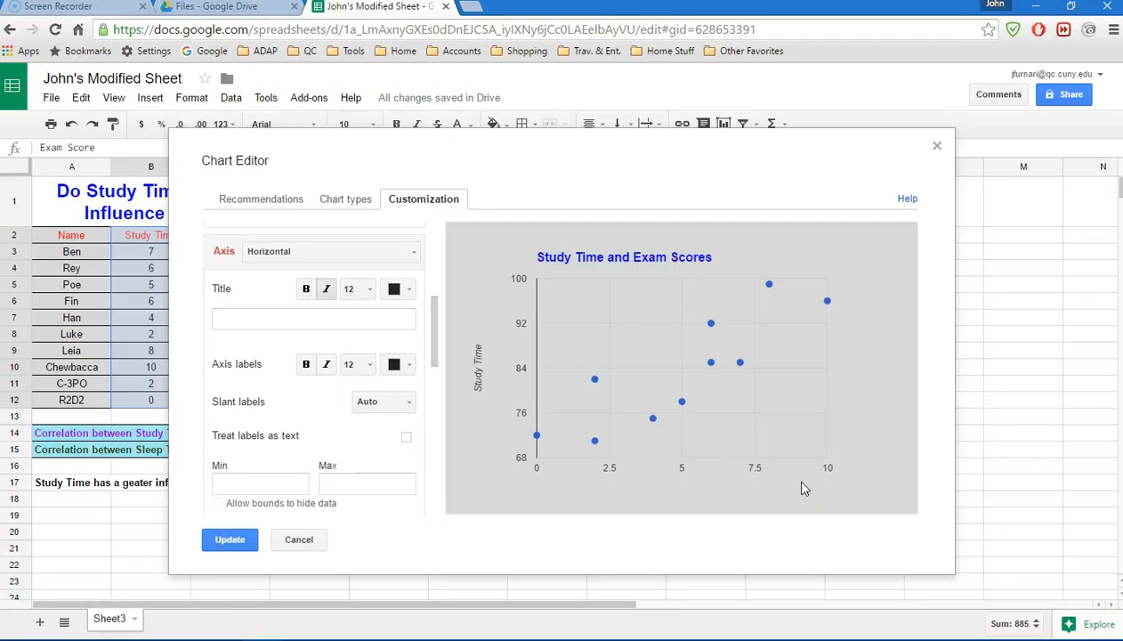
{"action": "left_click", "coordinate": [291, 320]}
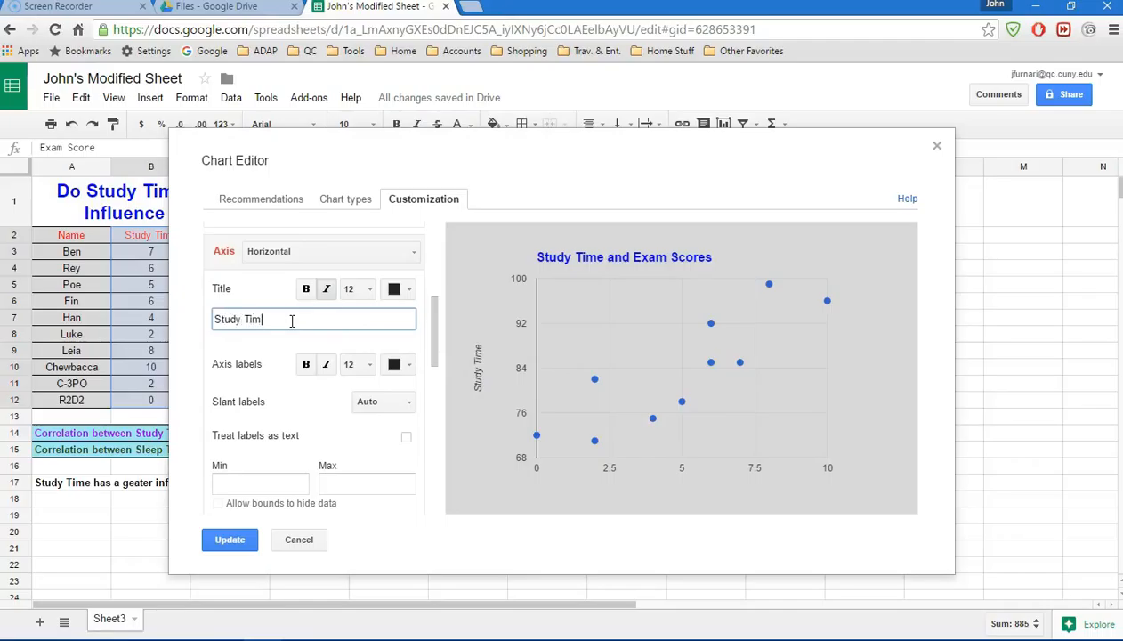
{"action": "left_click", "coordinate": [332, 317]}
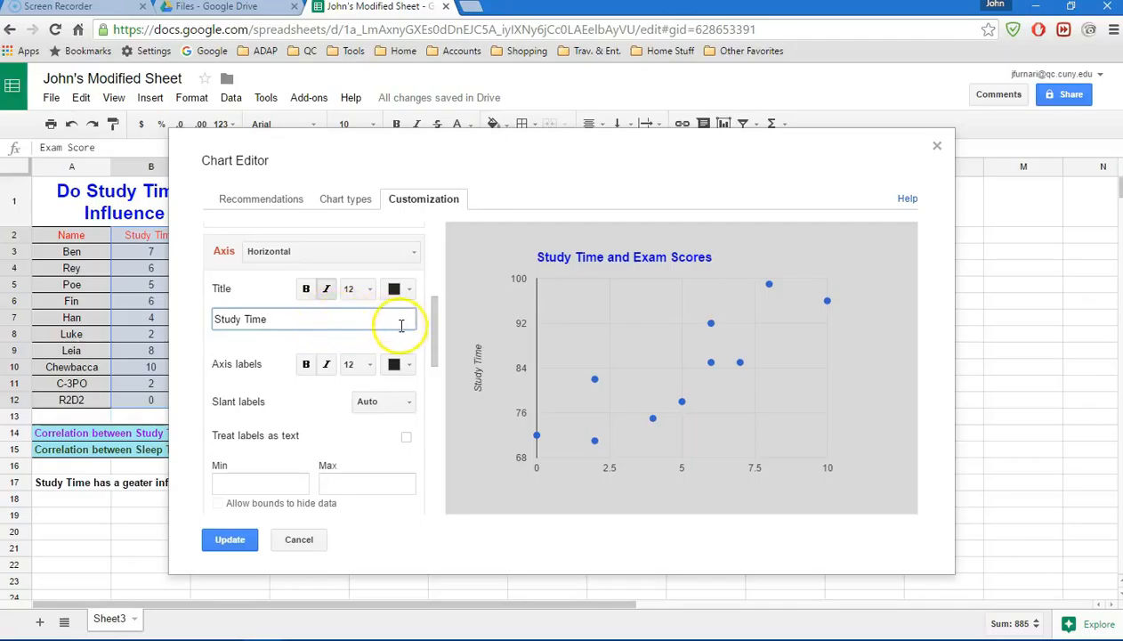
{"action": "left_click", "coordinate": [411, 295]}
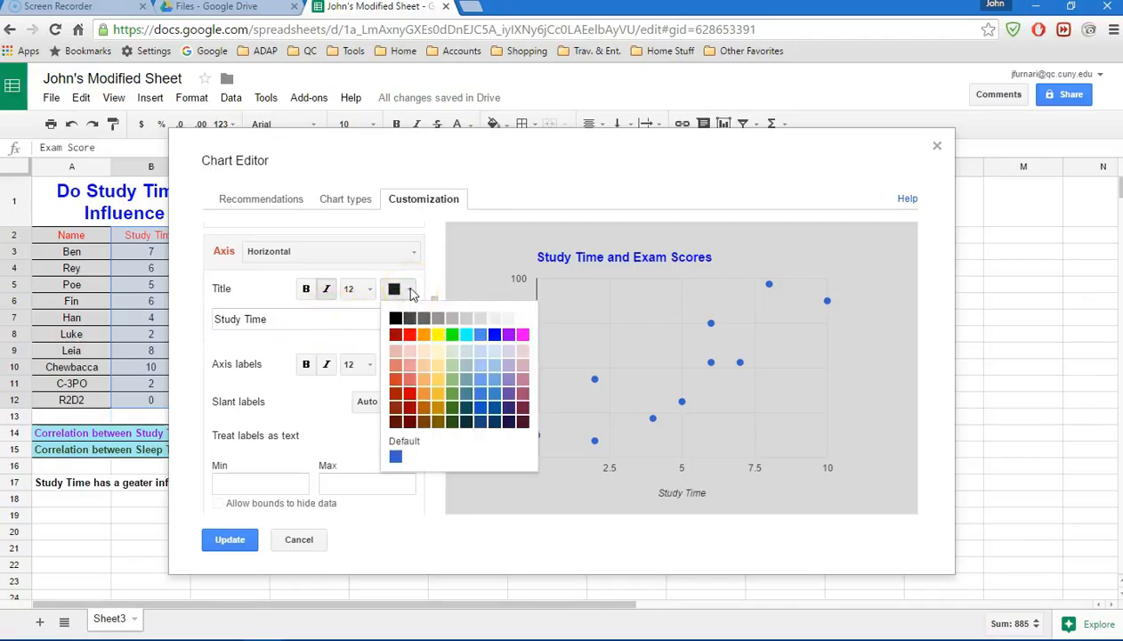
{"action": "left_click", "coordinate": [509, 336]}
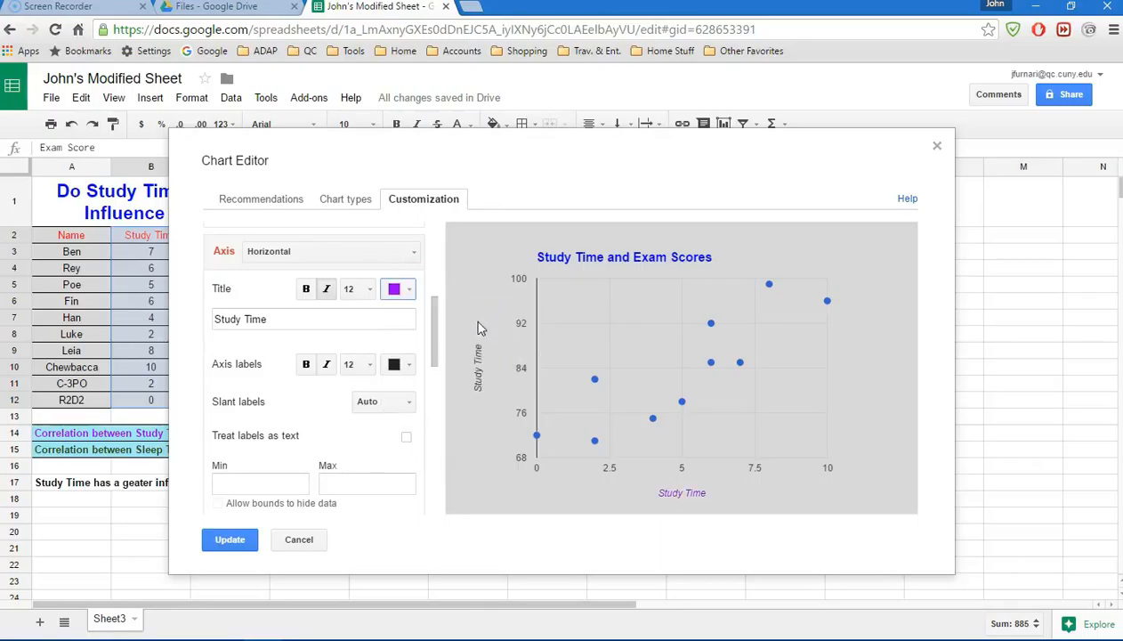
- Set the horizontal axis's major gridlines to black
{"action": "left_click_drag", "start_coordinate": [437, 344], "coordinate": [428, 398]}
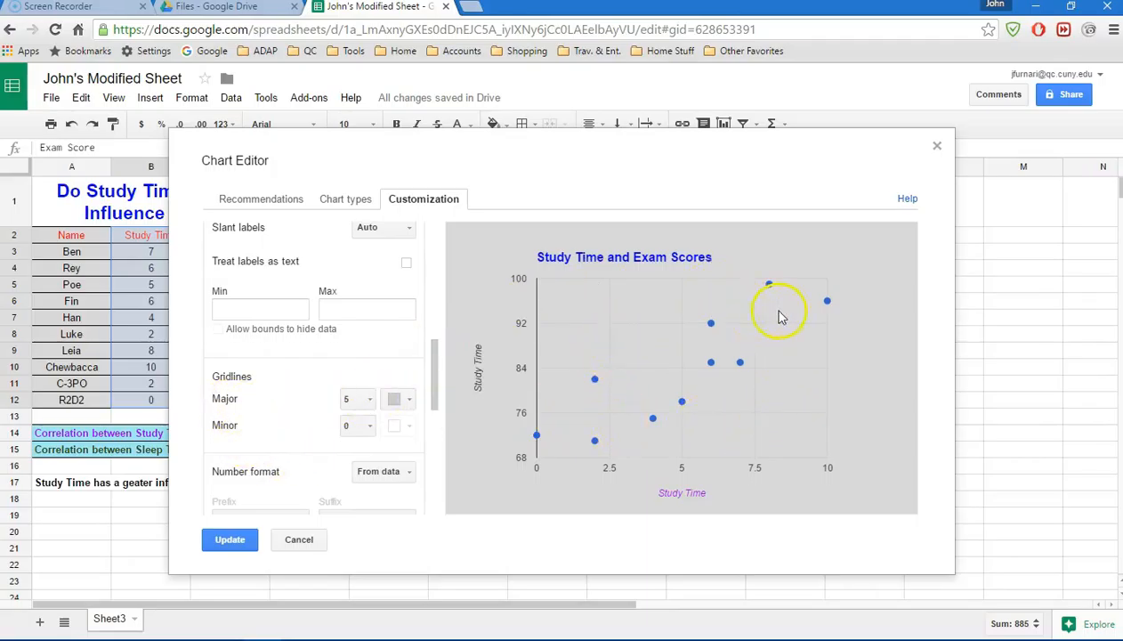
{"action": "left_click", "coordinate": [397, 399]}
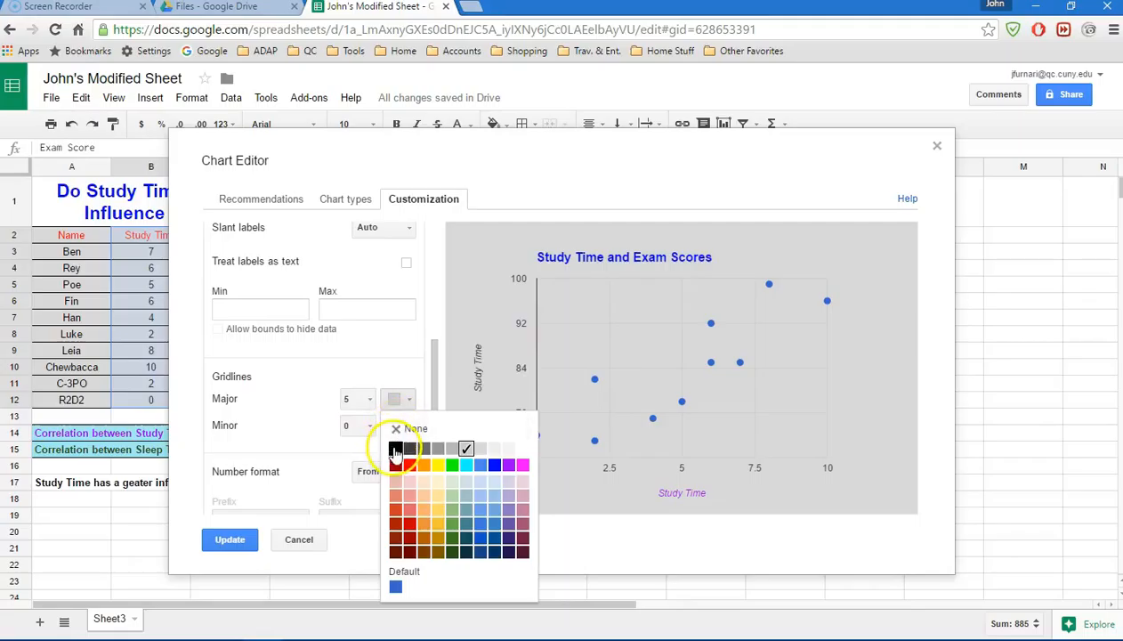
{"action": "left_click", "coordinate": [395, 452]}
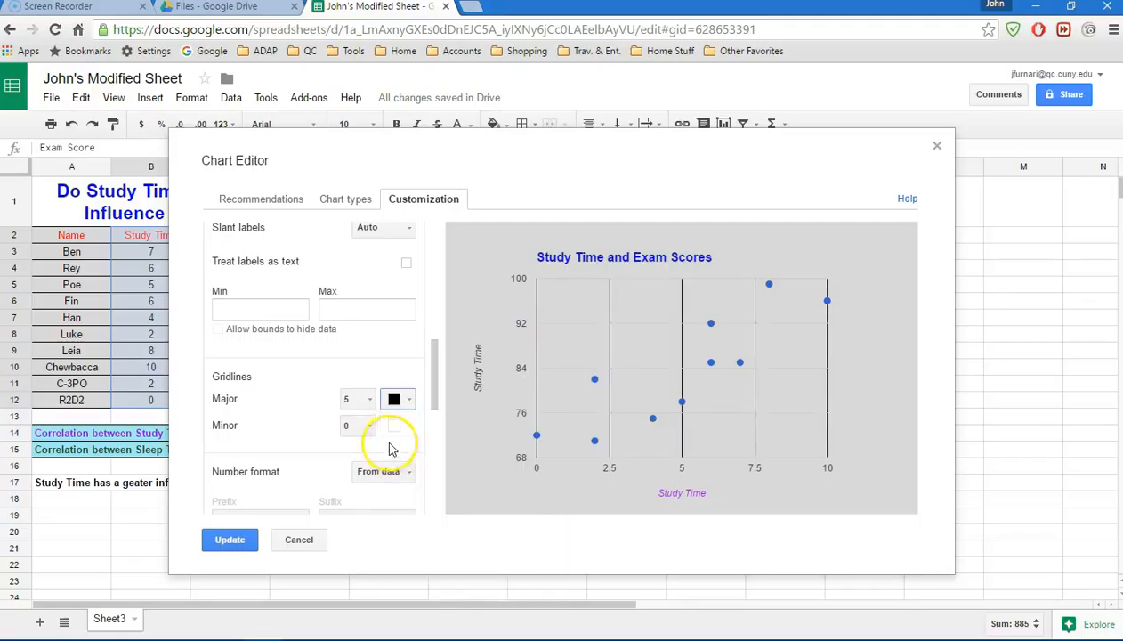
- Switch the axis settings to the left vertical axis and colour its title red
{"action": "left_click_drag", "start_coordinate": [436, 364], "coordinate": [438, 311]}
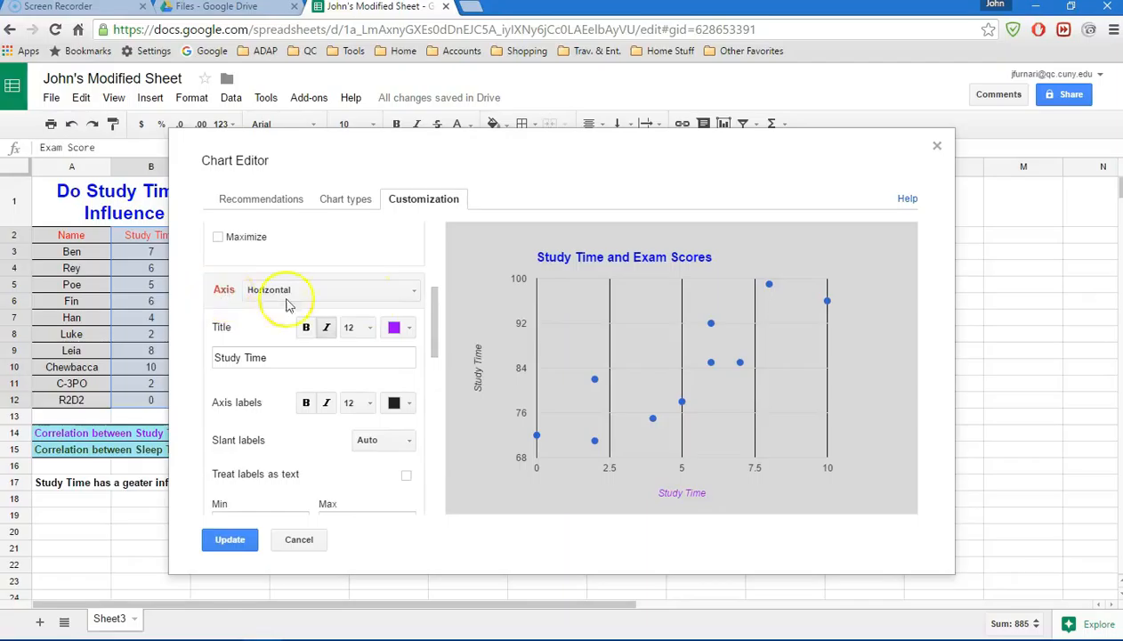
{"action": "left_click", "coordinate": [415, 291]}
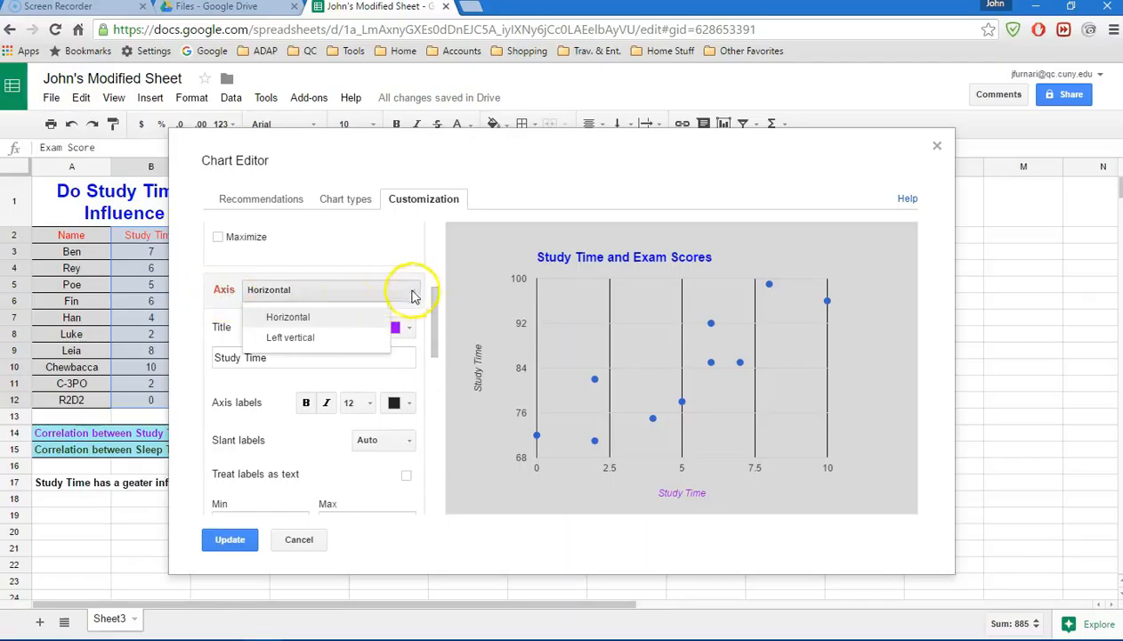
{"action": "left_click", "coordinate": [284, 339]}
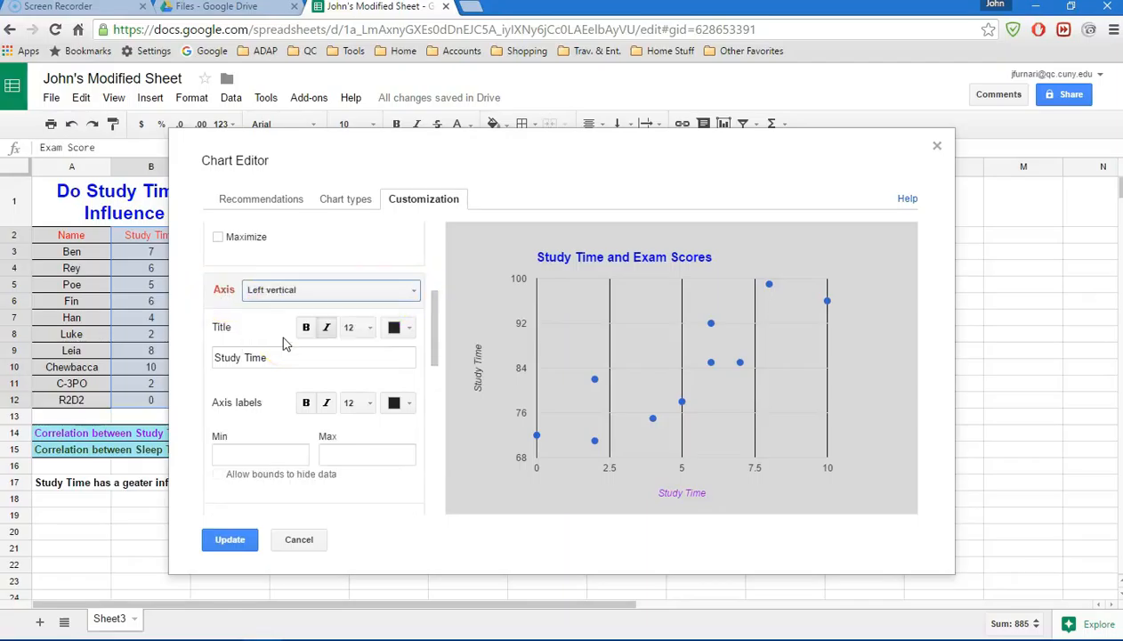
{"action": "left_click_drag", "start_coordinate": [432, 308], "coordinate": [436, 324]}
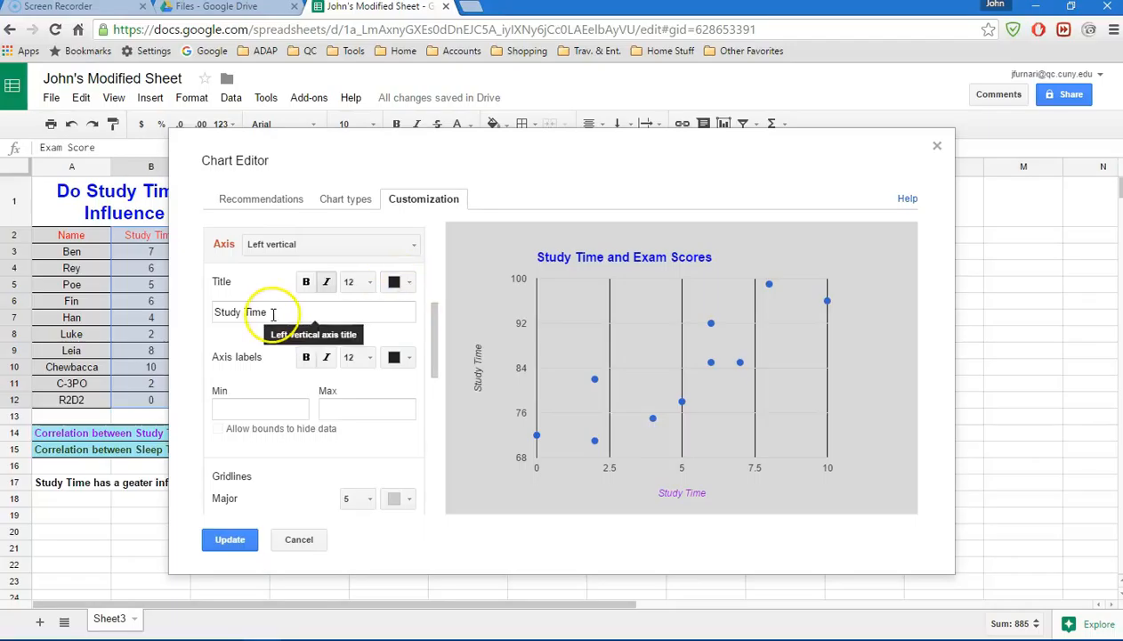
{"action": "left_click", "coordinate": [397, 283]}
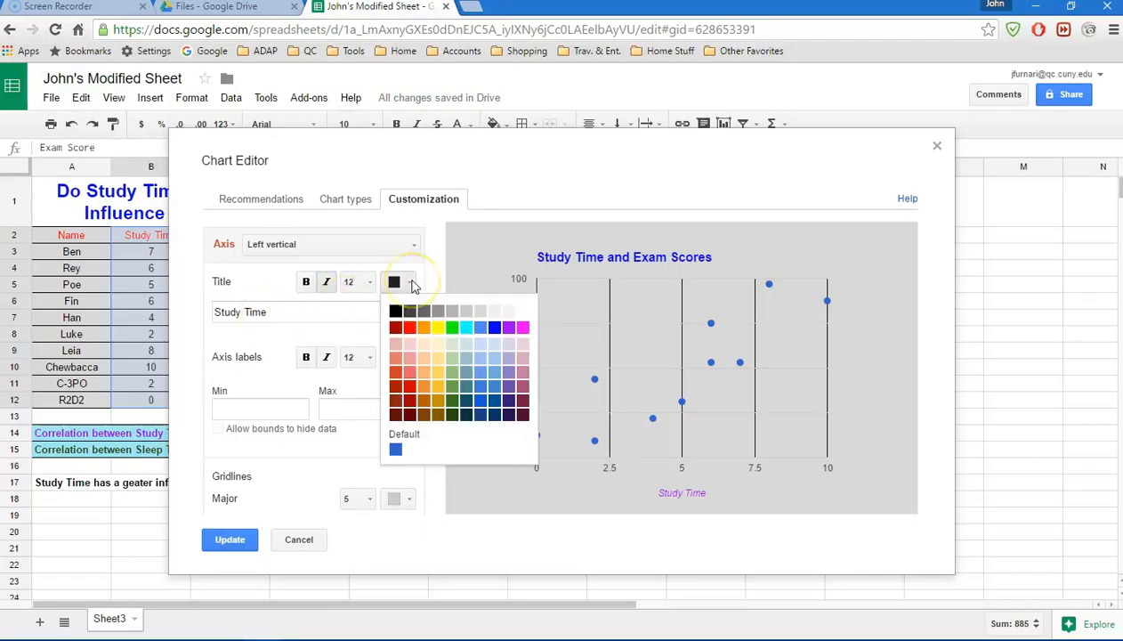
{"action": "left_click", "coordinate": [410, 329]}
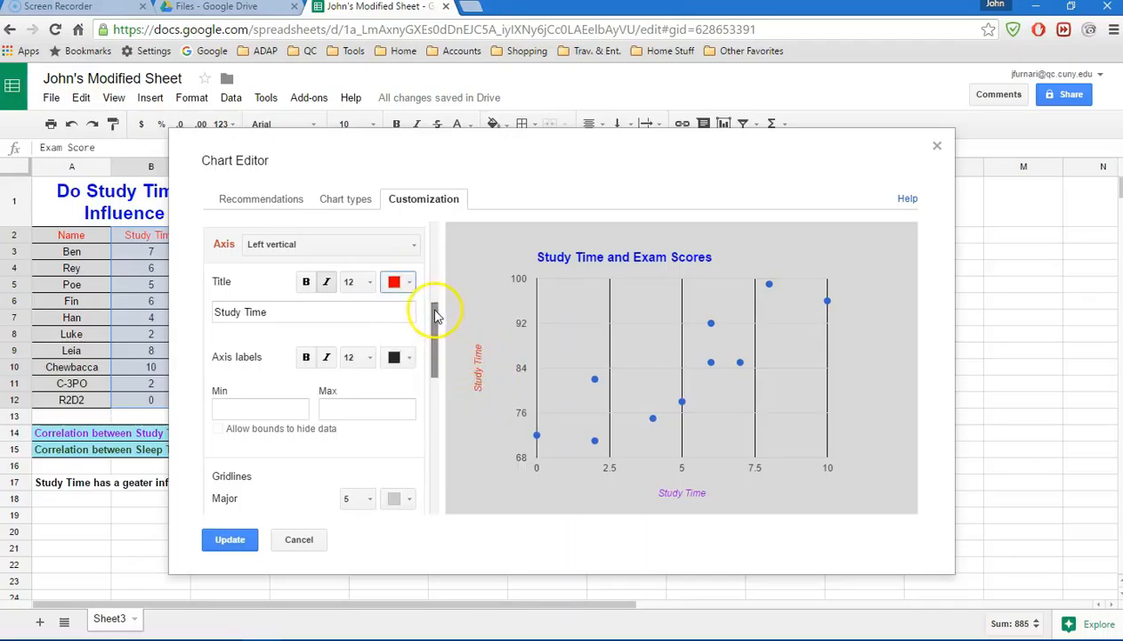
- Set the left vertical axis's major gridlines to black
{"action": "left_click_drag", "start_coordinate": [432, 311], "coordinate": [431, 346]}
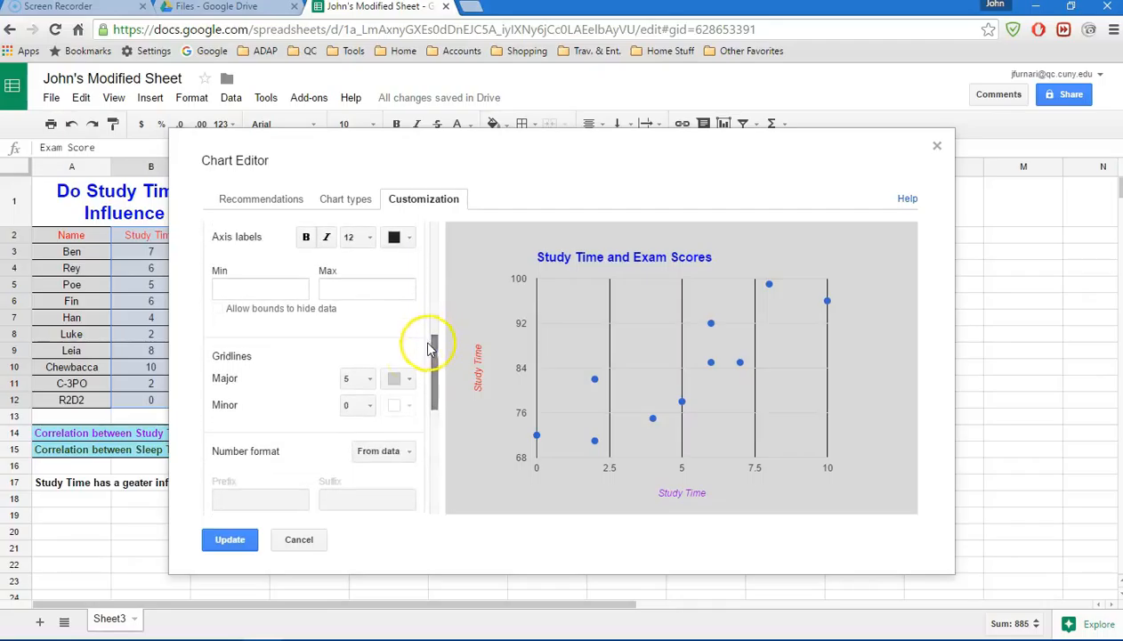
{"action": "left_click", "coordinate": [398, 379]}
{"action": "left_click", "coordinate": [397, 429]}
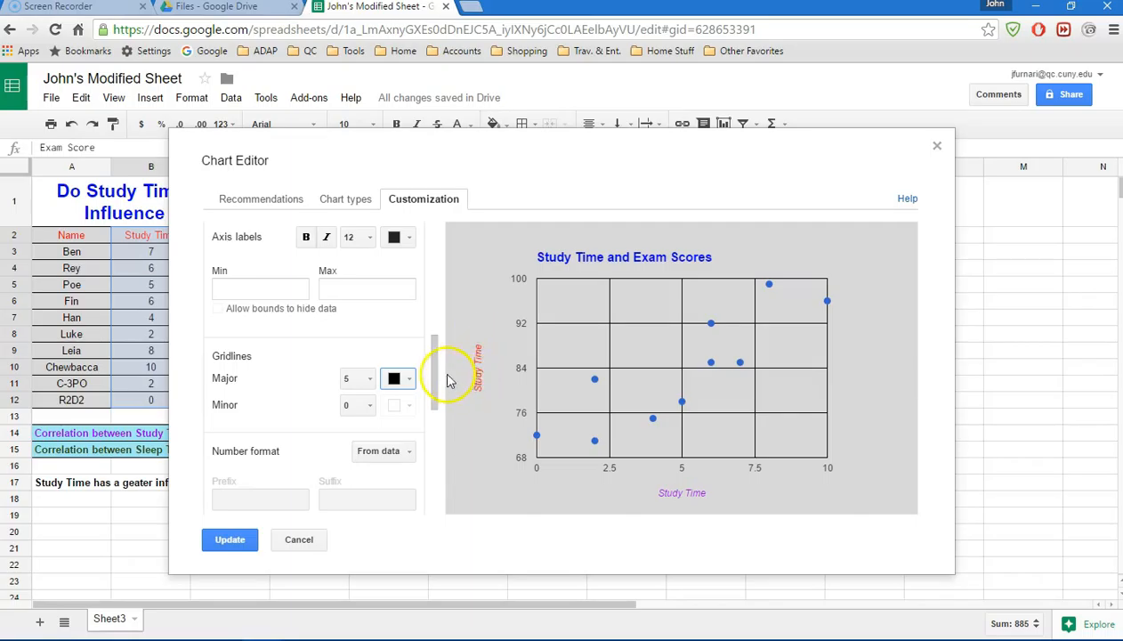
- Replace the left vertical axis title with "Exam Scores"
{"action": "left_click_drag", "start_coordinate": [433, 370], "coordinate": [430, 331]}
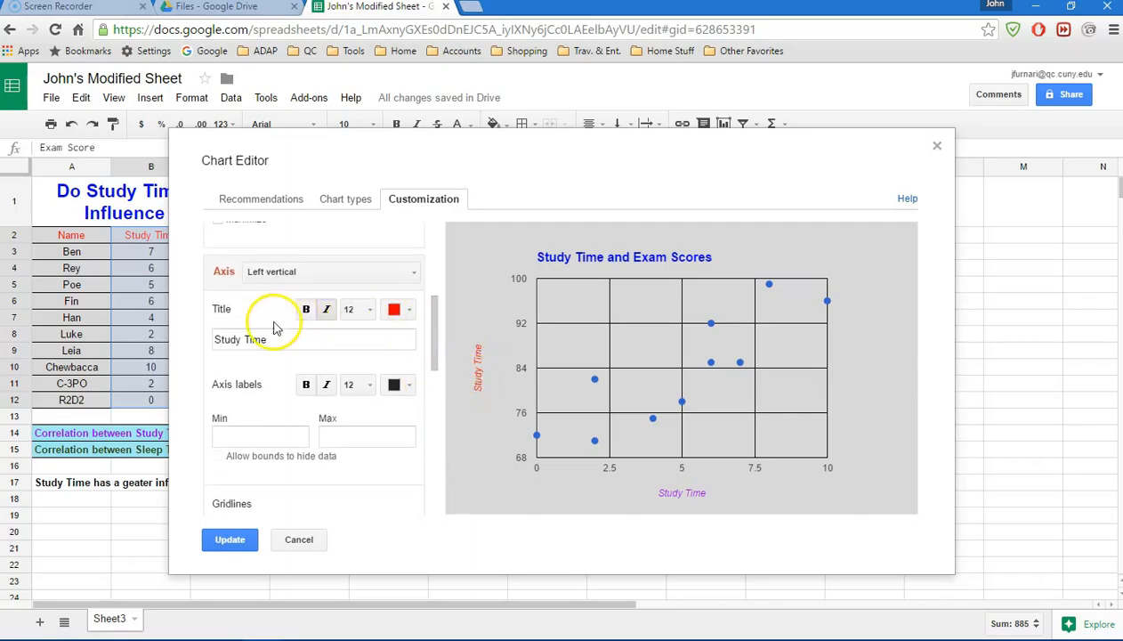
{"action": "left_click_drag", "start_coordinate": [274, 347], "coordinate": [196, 345]}
{"action": "type", "text": "Exam Scores"}
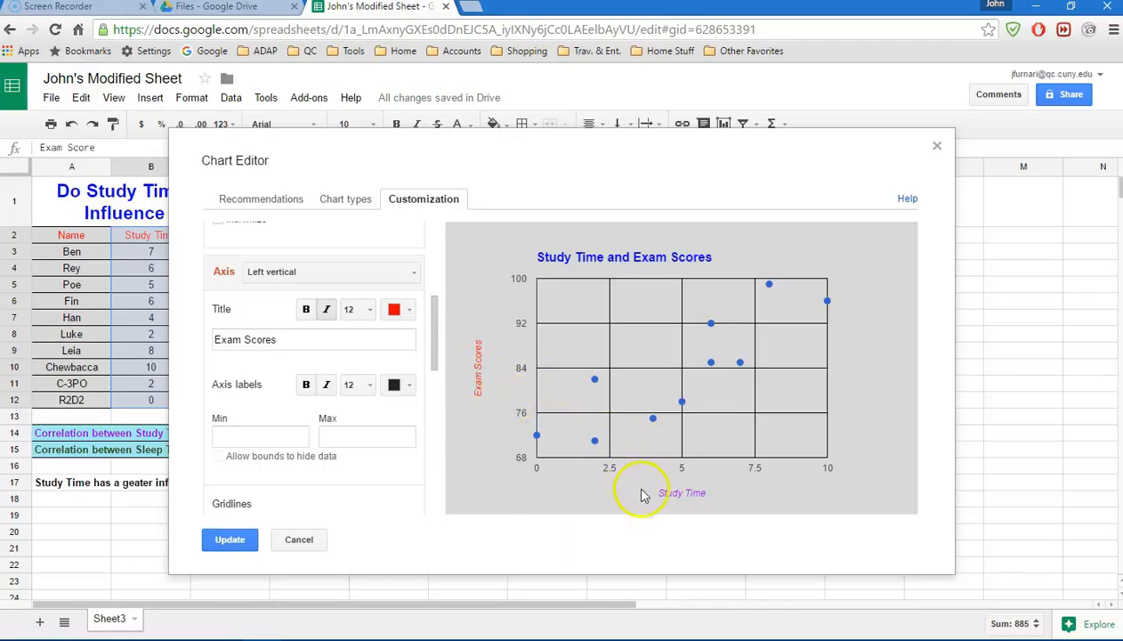
- Change the colour of the Exam Score series points to purple
{"action": "left_click_drag", "start_coordinate": [436, 308], "coordinate": [449, 452]}
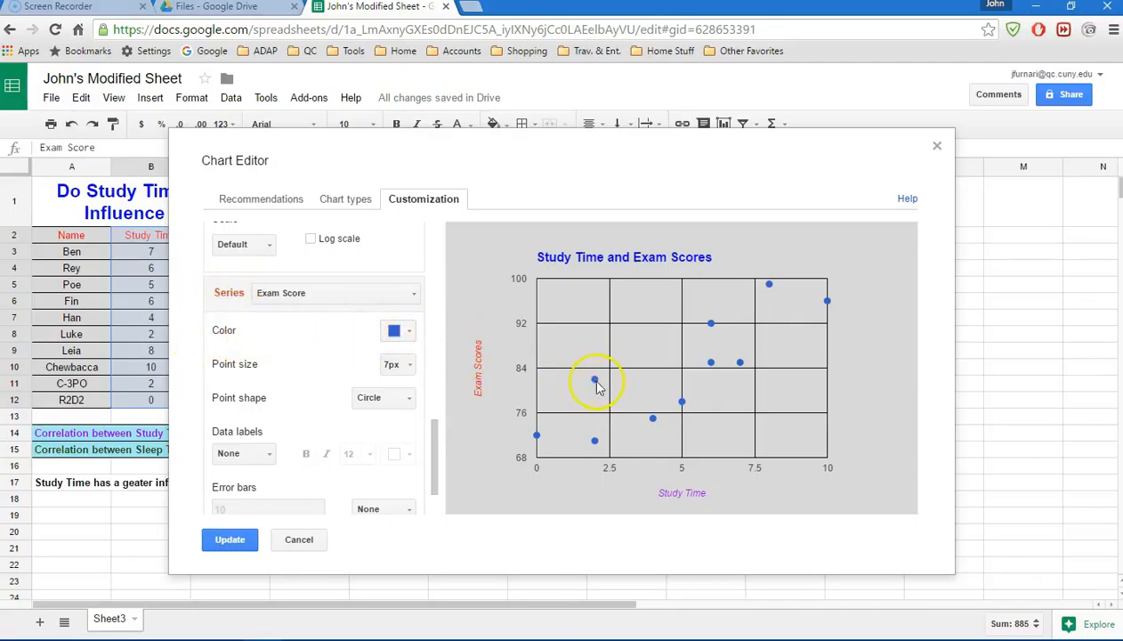
{"action": "left_click", "coordinate": [413, 332]}
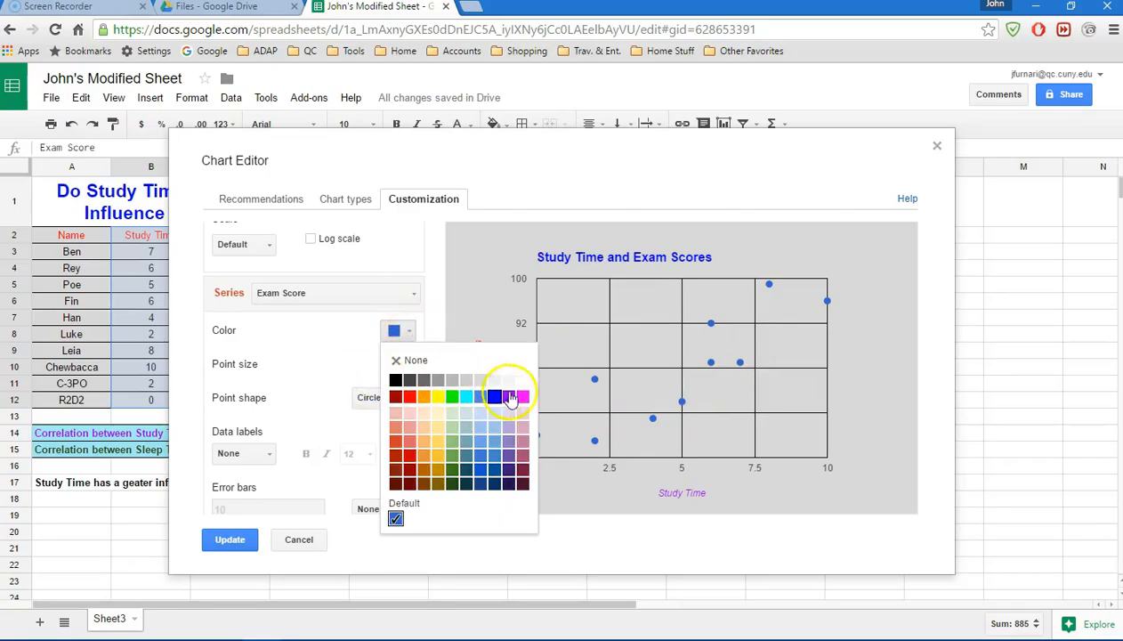
{"action": "left_click", "coordinate": [508, 396]}
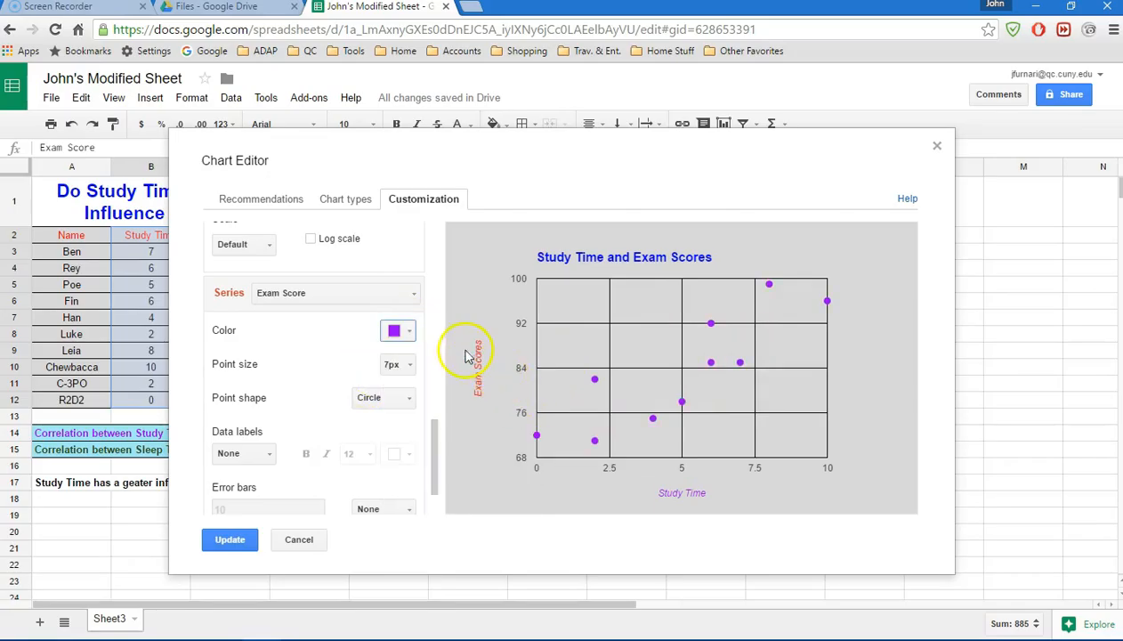
- Set the Exam Score series' point size to 10px and its point shape to Star
{"action": "left_click", "coordinate": [406, 365]}
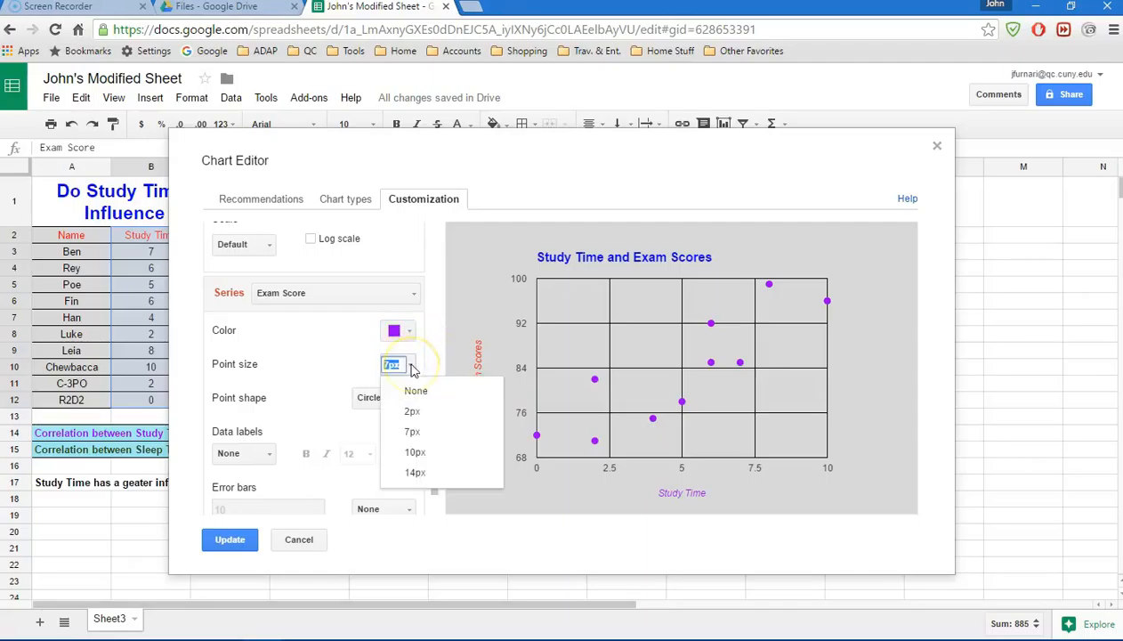
{"action": "left_click", "coordinate": [417, 452]}
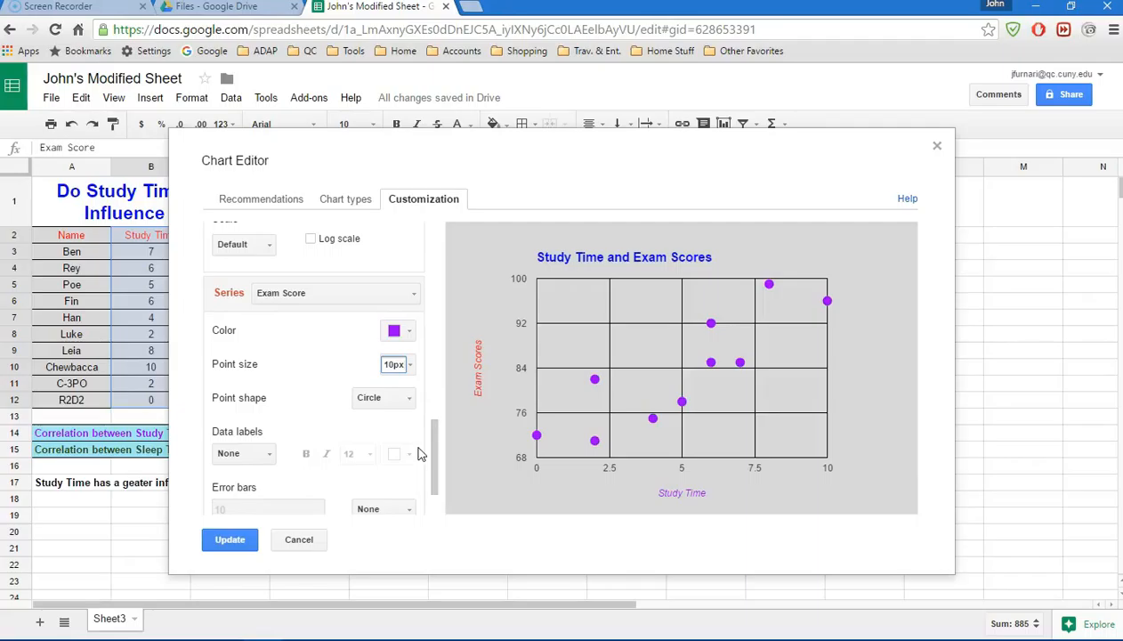
{"action": "left_click", "coordinate": [412, 399]}
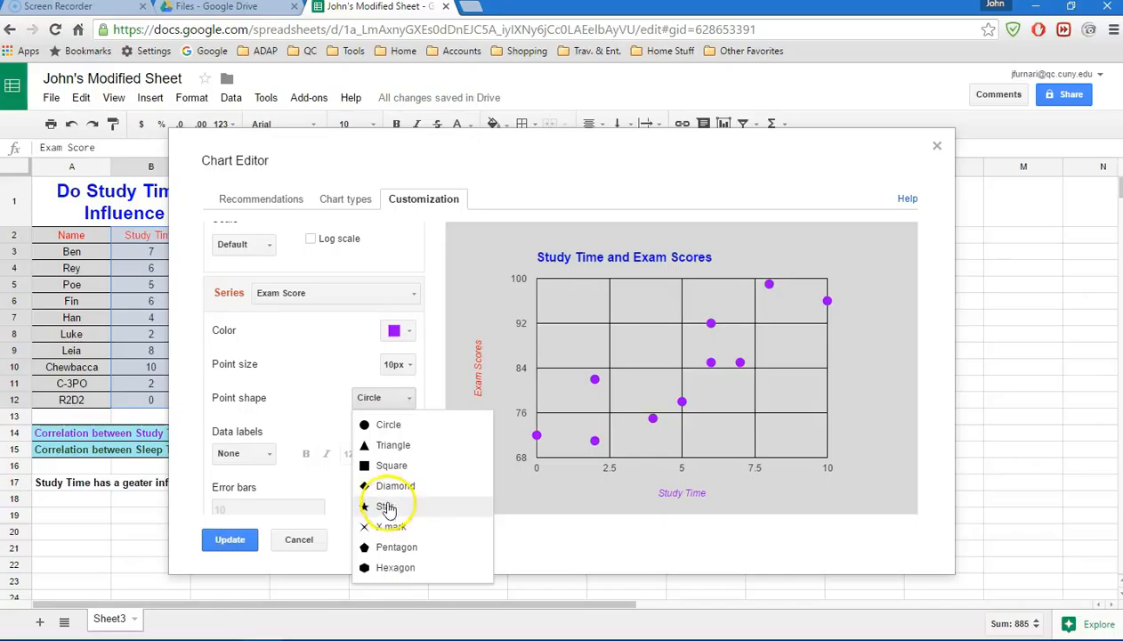
{"action": "left_click", "coordinate": [387, 506]}
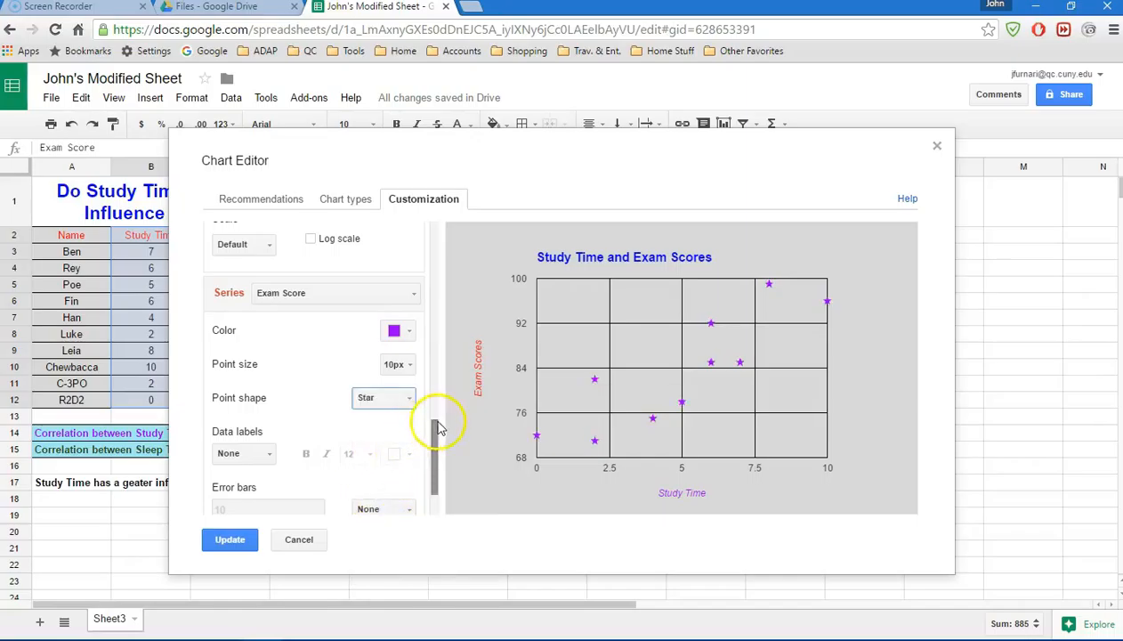
- Add a linear trendline to the Exam Score series and apply the chart edits to the sheet
{"action": "left_click_drag", "start_coordinate": [435, 428], "coordinate": [429, 461]}
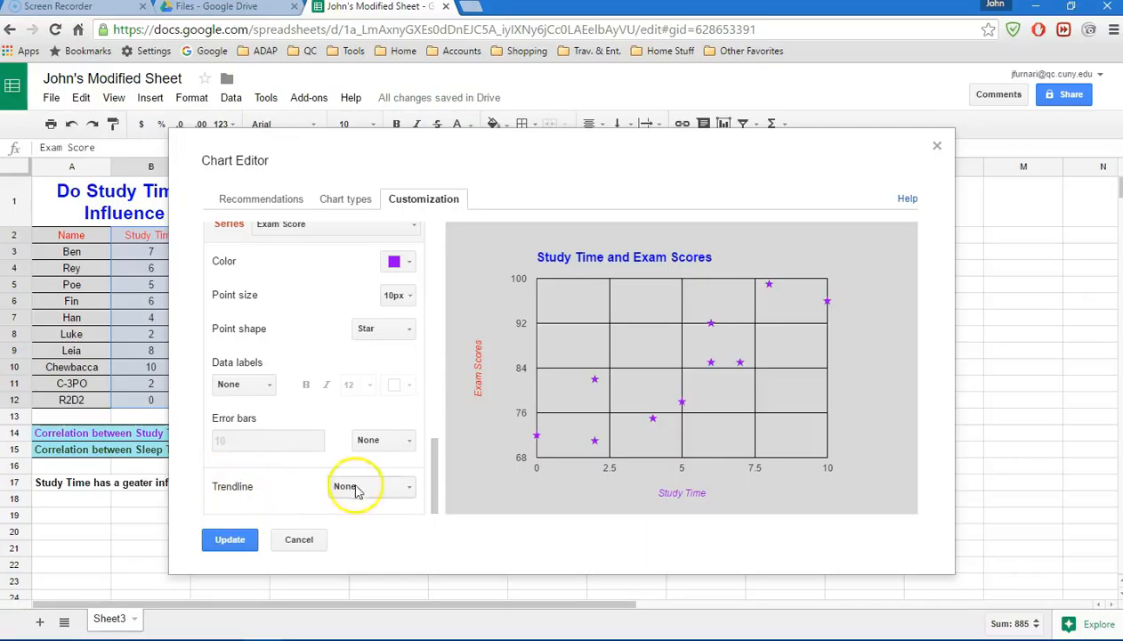
{"action": "left_click", "coordinate": [411, 488]}
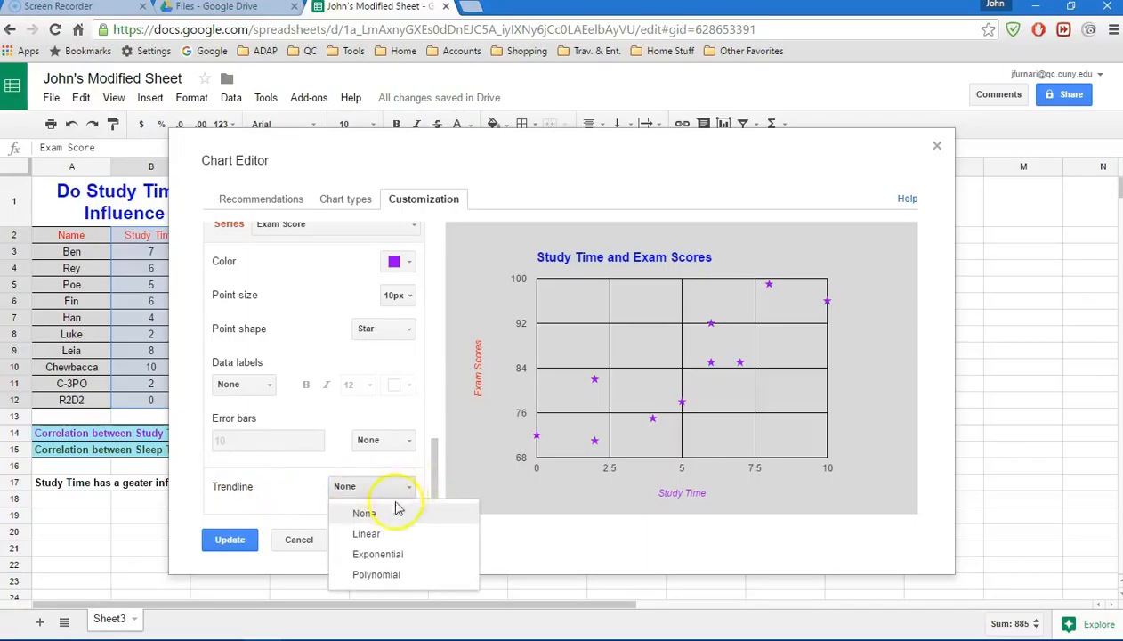
{"action": "left_click", "coordinate": [377, 536]}
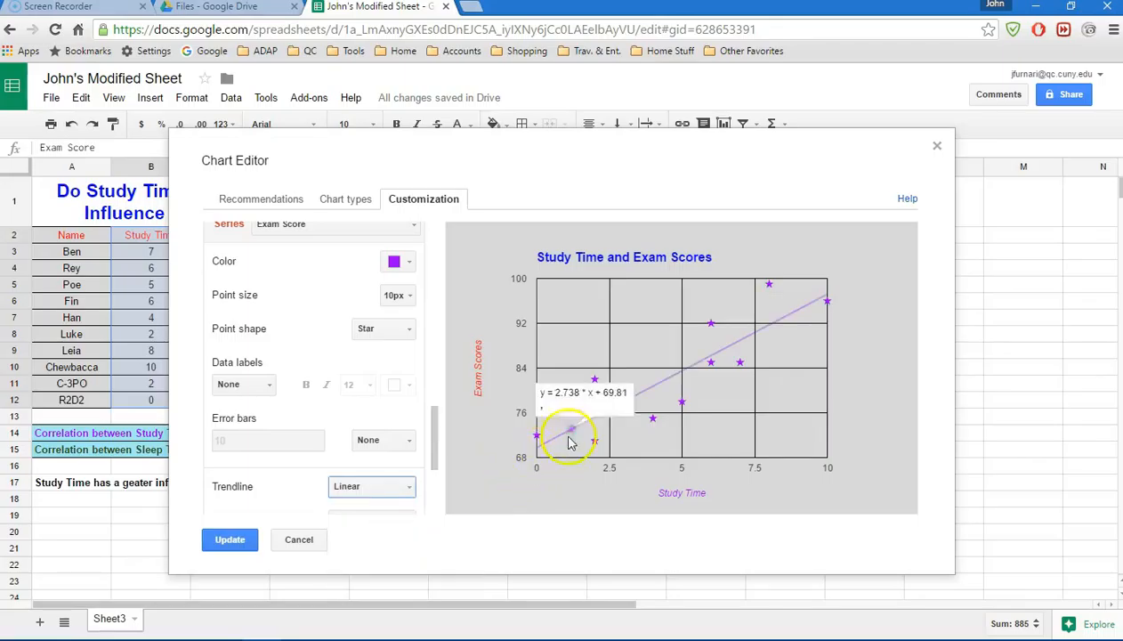
{"action": "mouse_move", "coordinate": [798, 316]}
{"action": "left_click", "coordinate": [228, 543]}
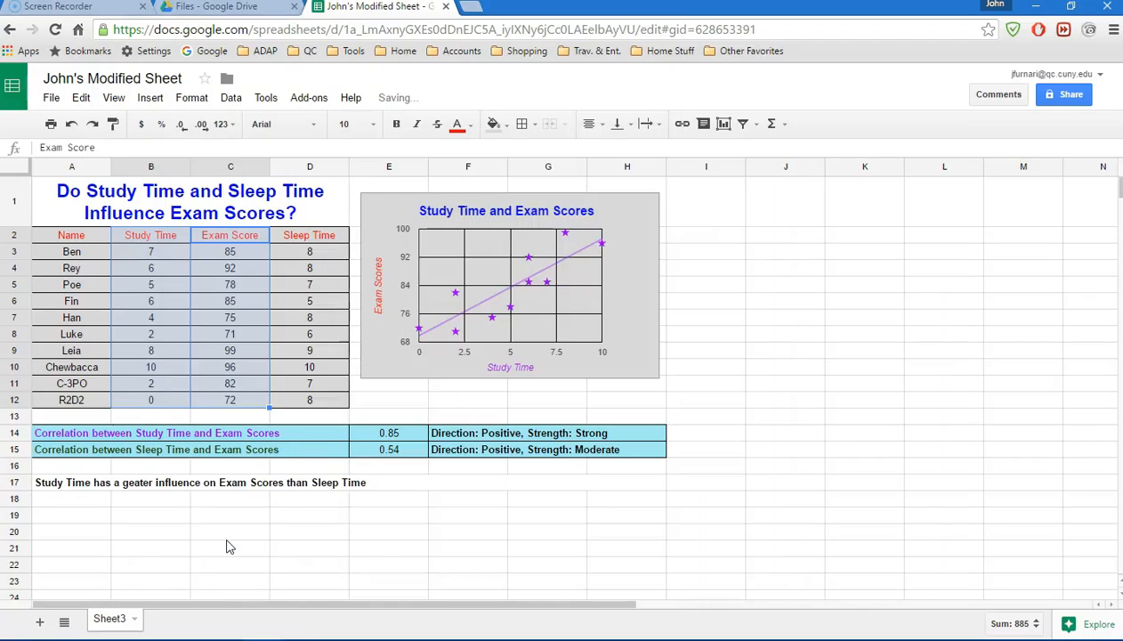